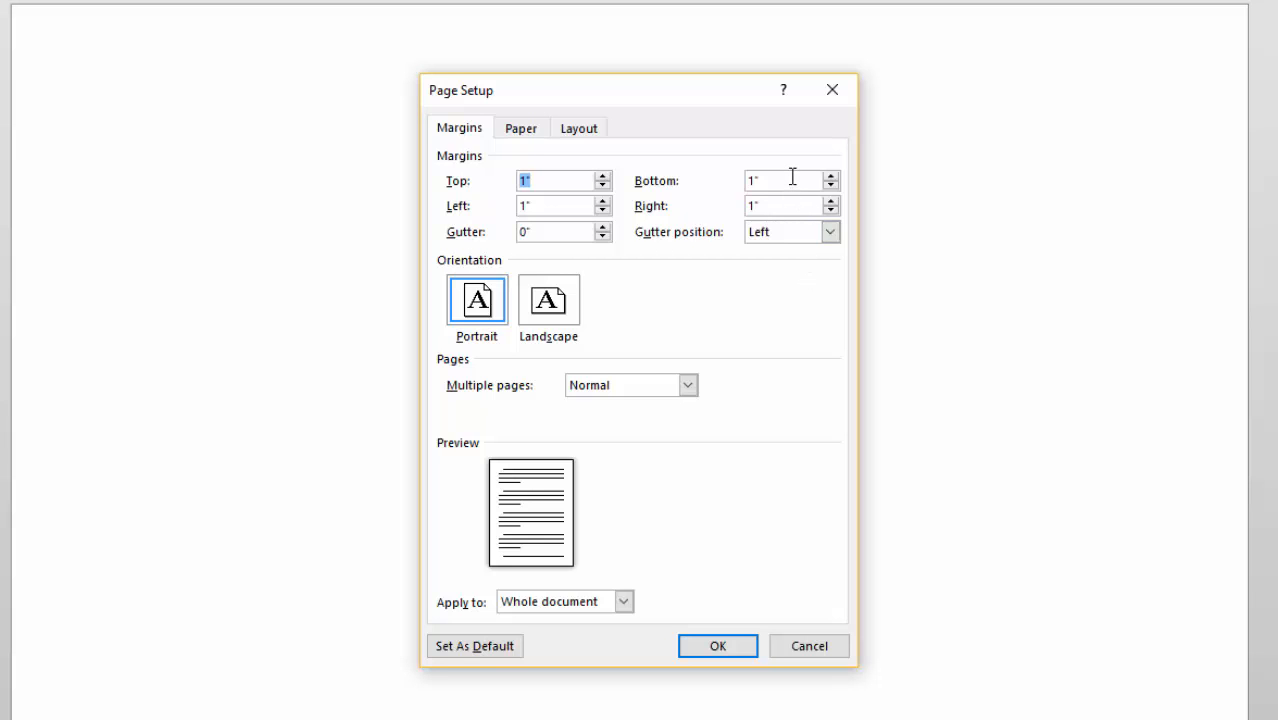
Set the bottom and inside (left) margins to .875 and switch to mirror margins for facing pages.
left_click_drag(792, 177, 709, 168)
type(".875")
left_click_drag(544, 200, 519, 206)
type(".875")
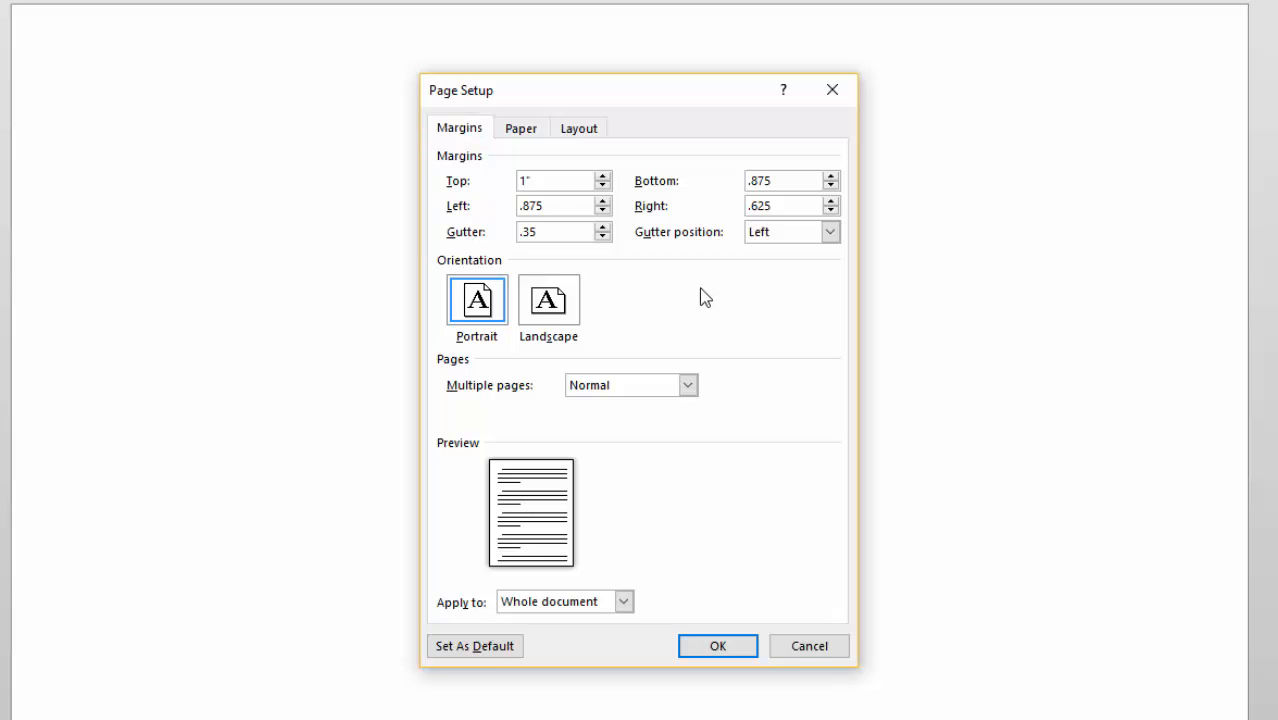
left_click(689, 385)
left_click(640, 417)
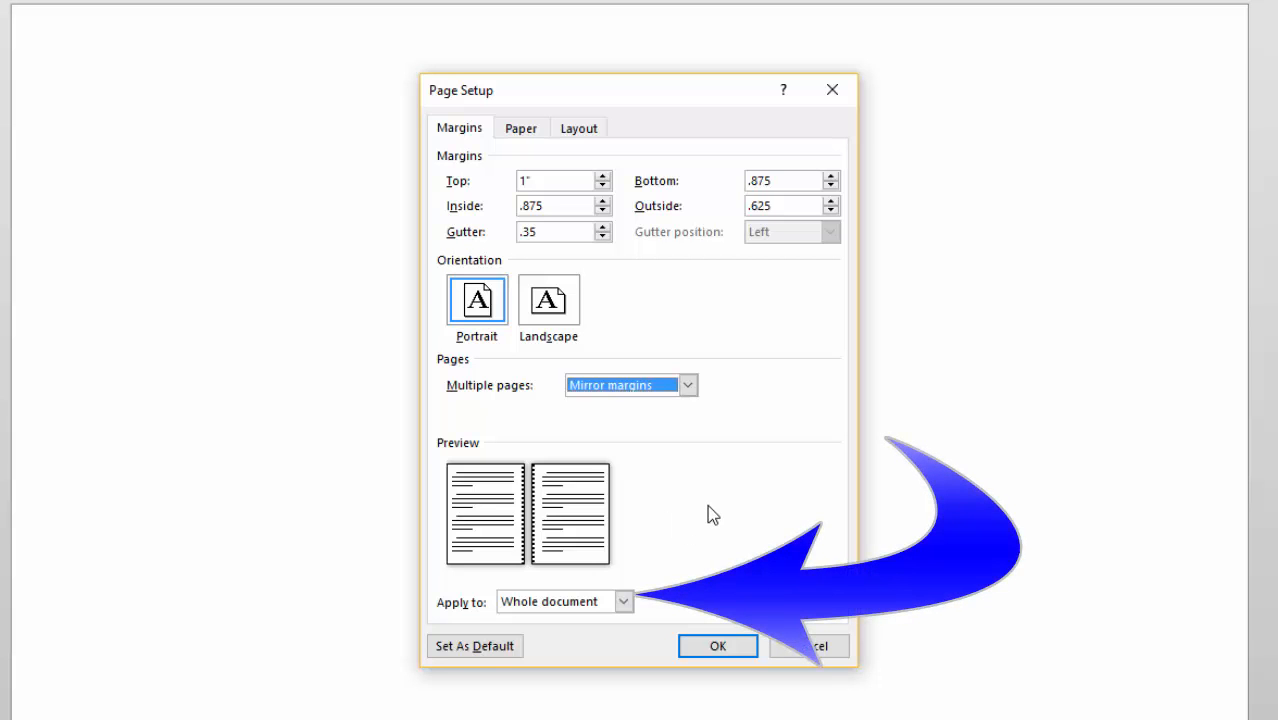
left_click(521, 129)
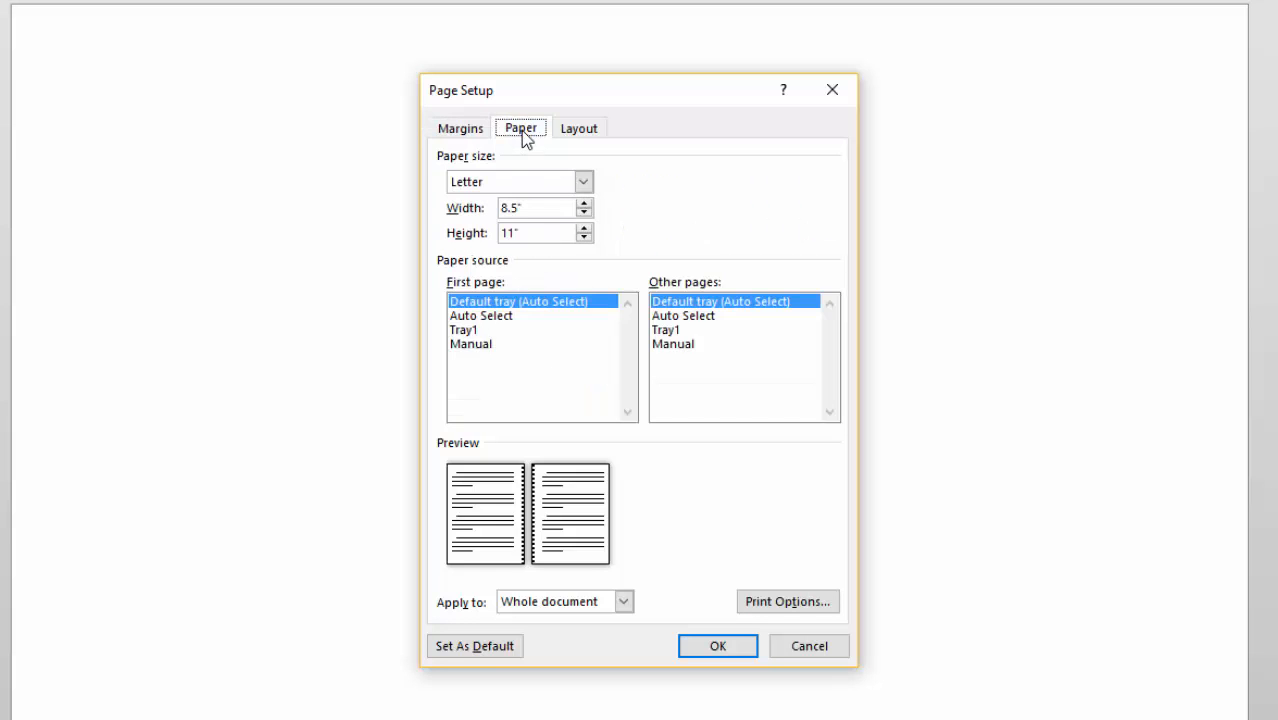
Change the paper size to a custom 6 inch width by 9 inch height.
left_click(535, 209)
left_click_drag(535, 209, 465, 205)
type("6")
left_click_drag(531, 232, 490, 234)
type("9")
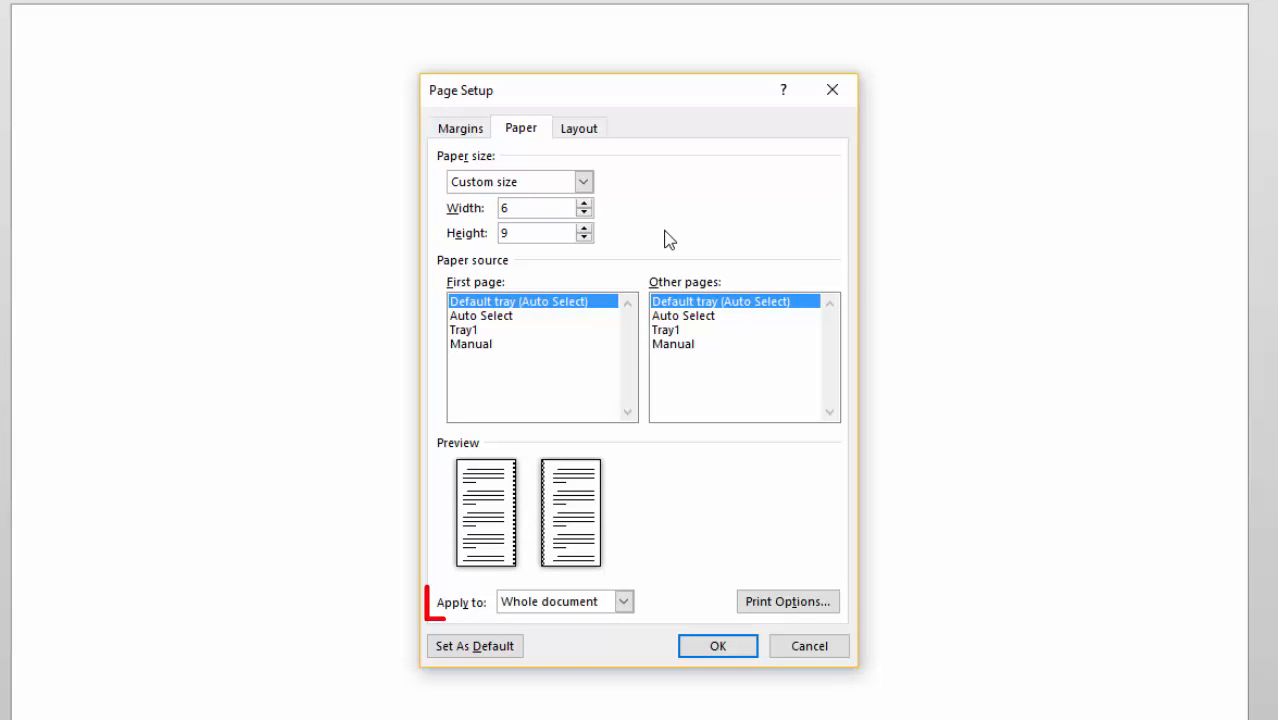
left_click(581, 130)
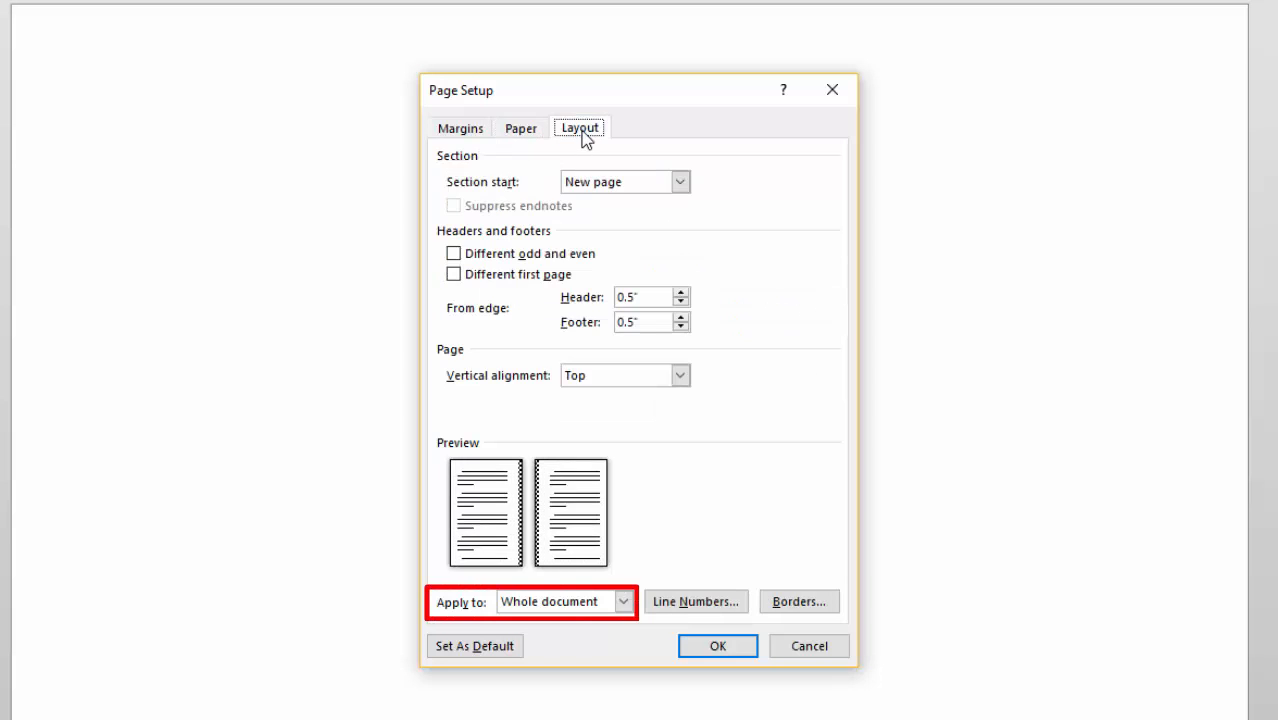
Enable different odd/even and different first-page headers, then apply the page setup.
left_click(454, 254)
left_click(454, 275)
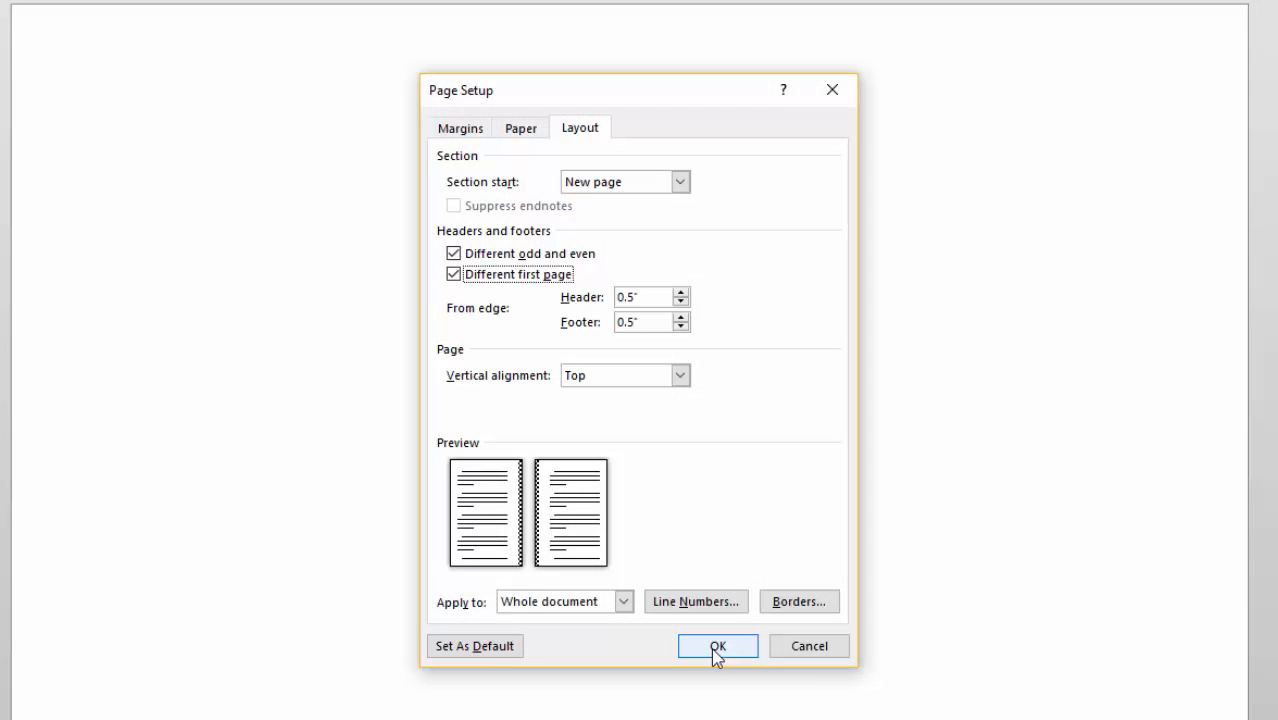
left_click(716, 646)
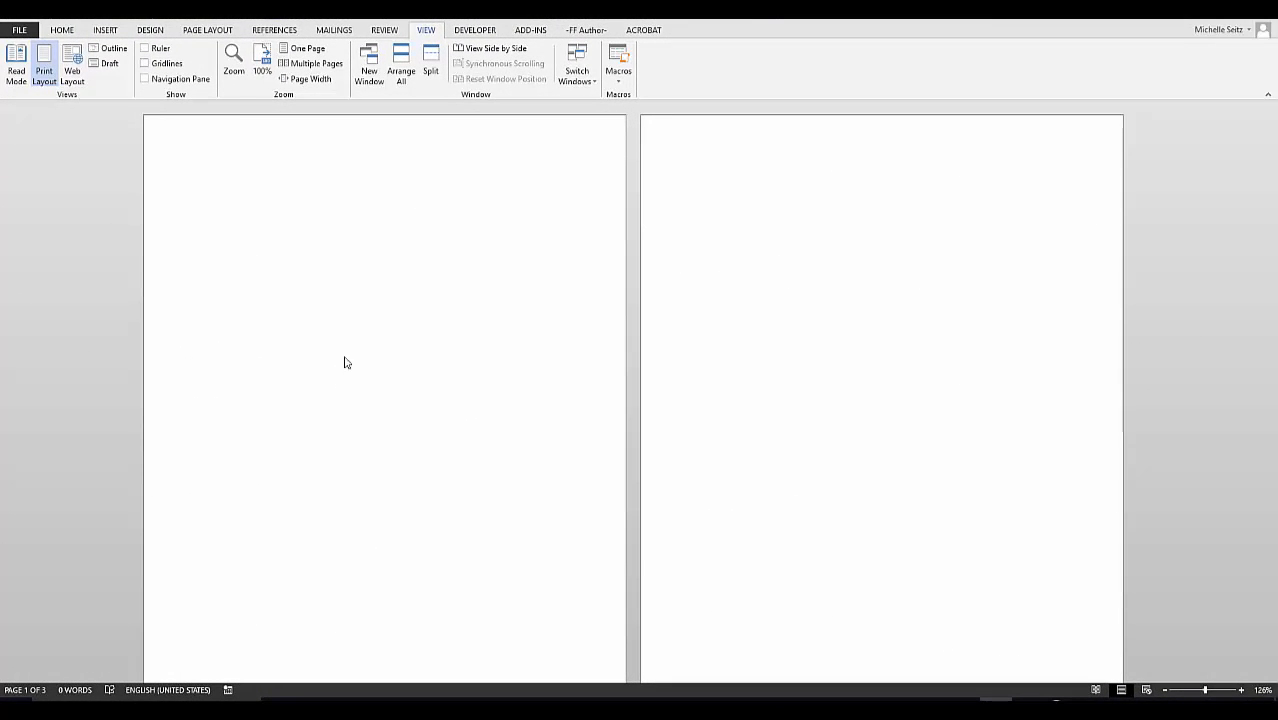
Start editing headers and type 'Water Signs' in the even-page header.
left_click(105, 31)
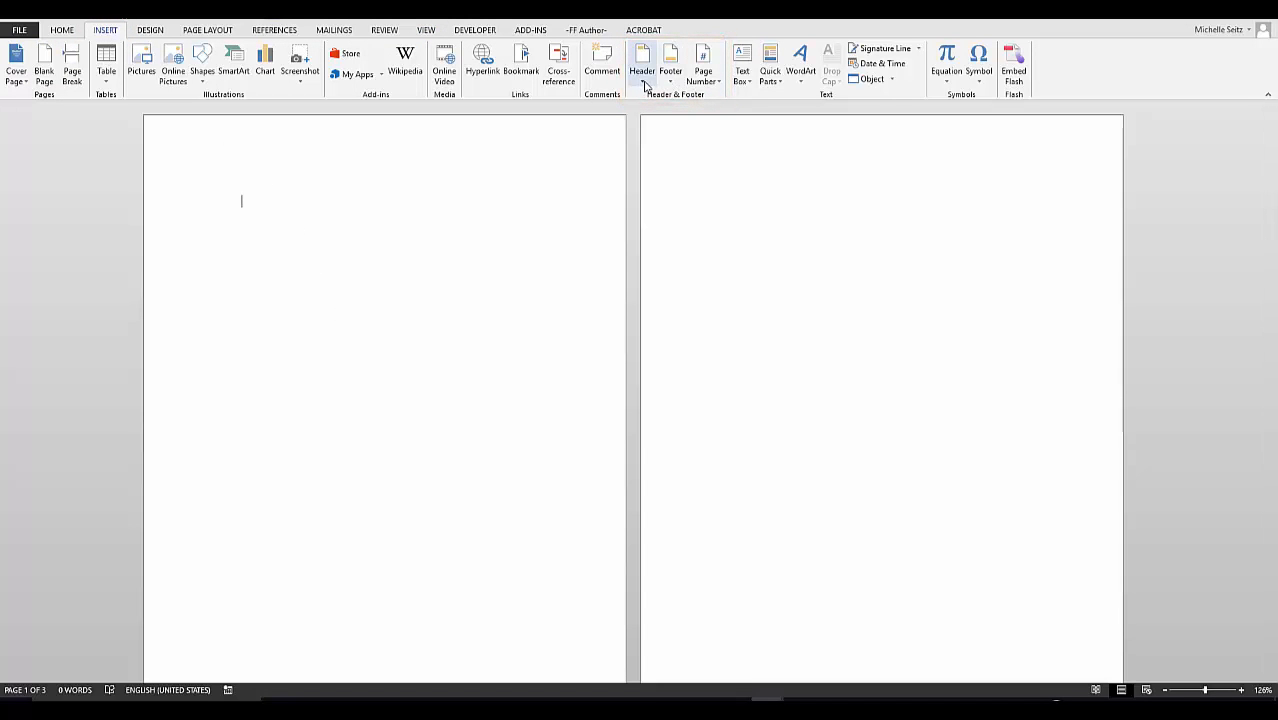
left_click(642, 80)
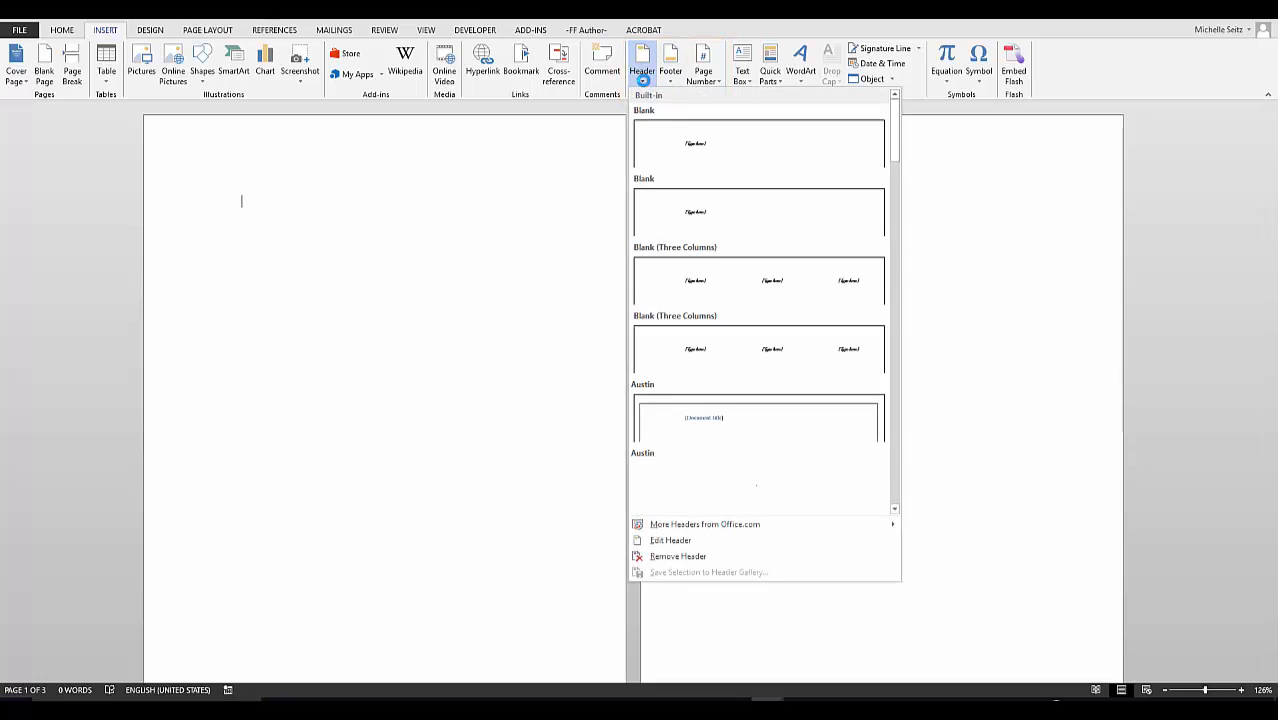
left_click(662, 540)
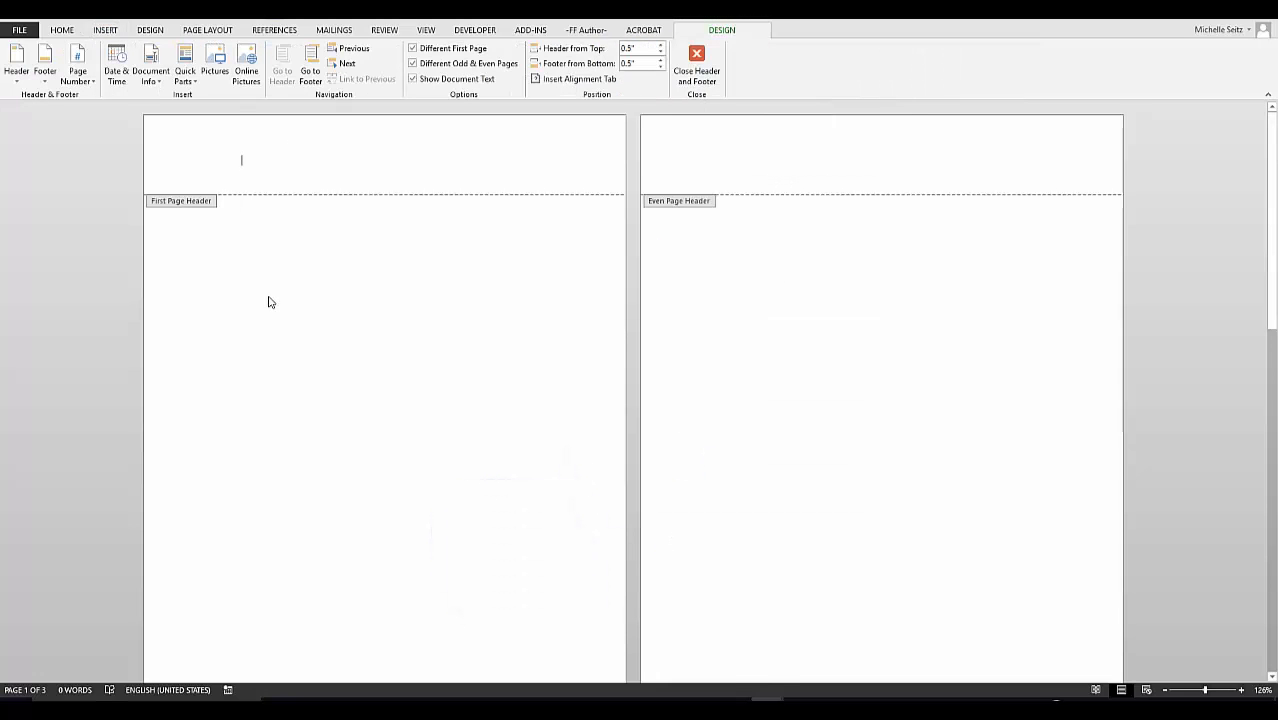
scroll(273, 303, "down", 9)
scroll(274, 303, "up", 6)
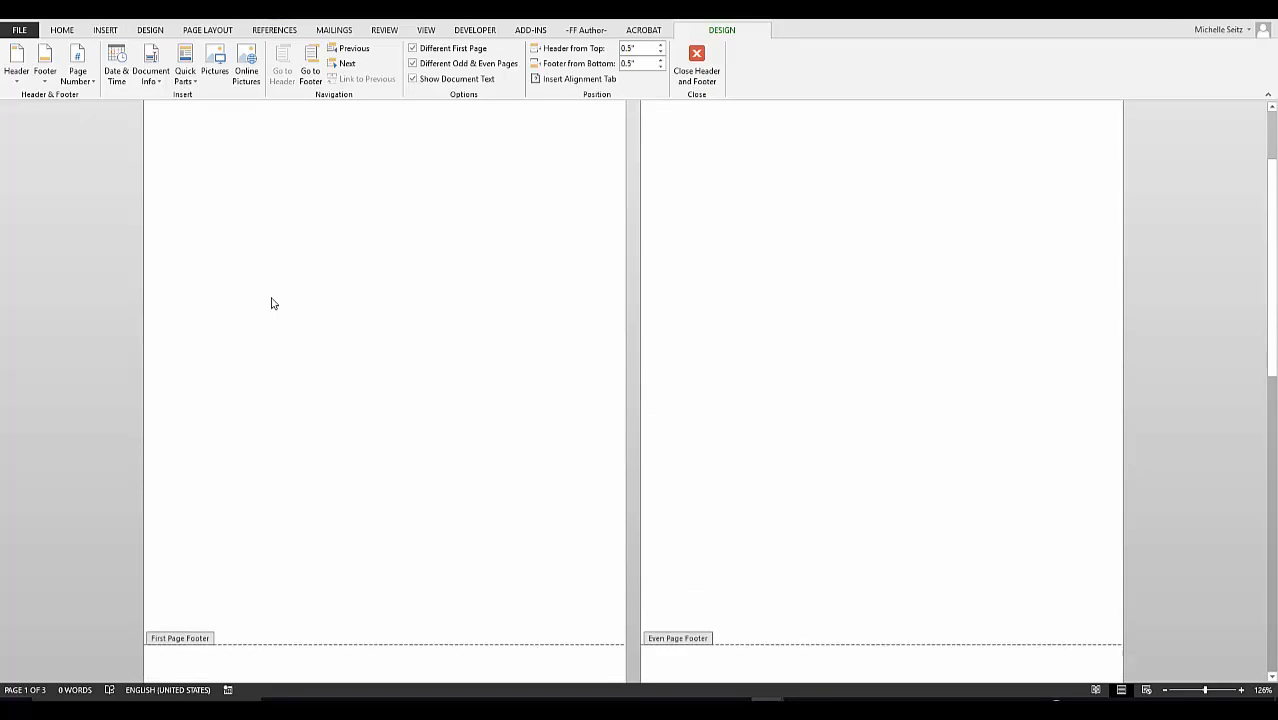
scroll(273, 303, "up", 2)
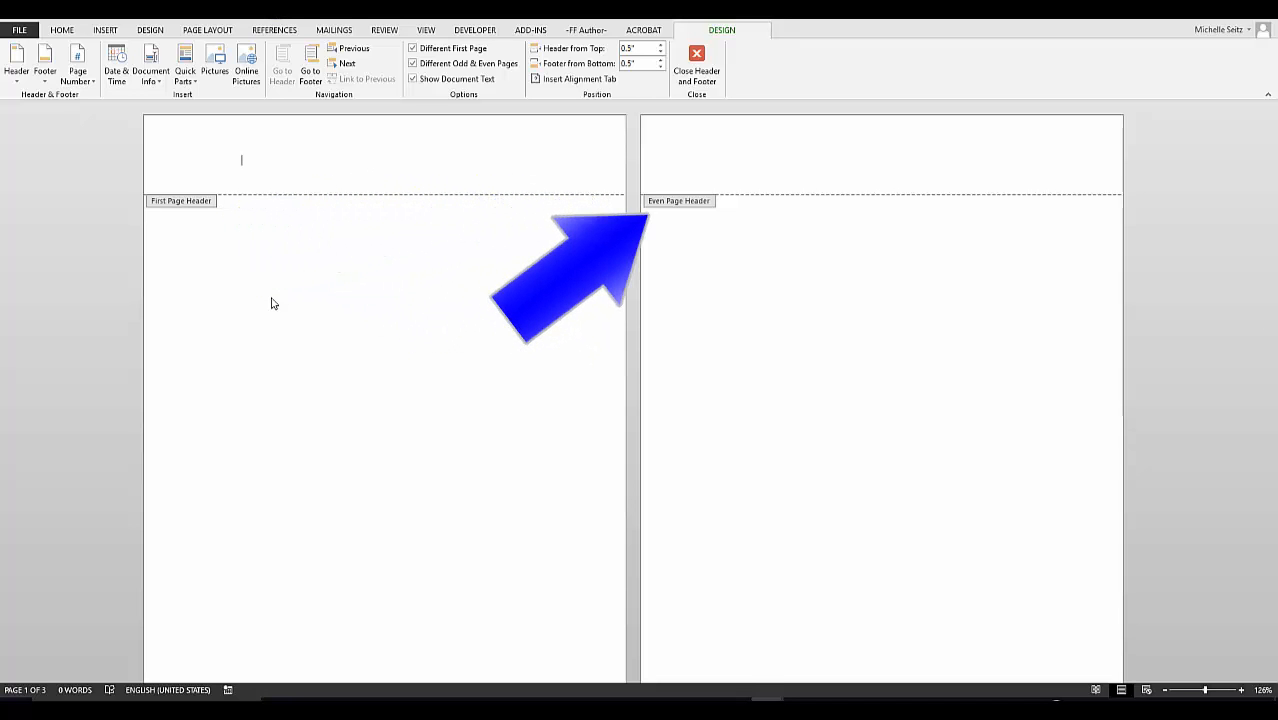
scroll(271, 303, "down", 6)
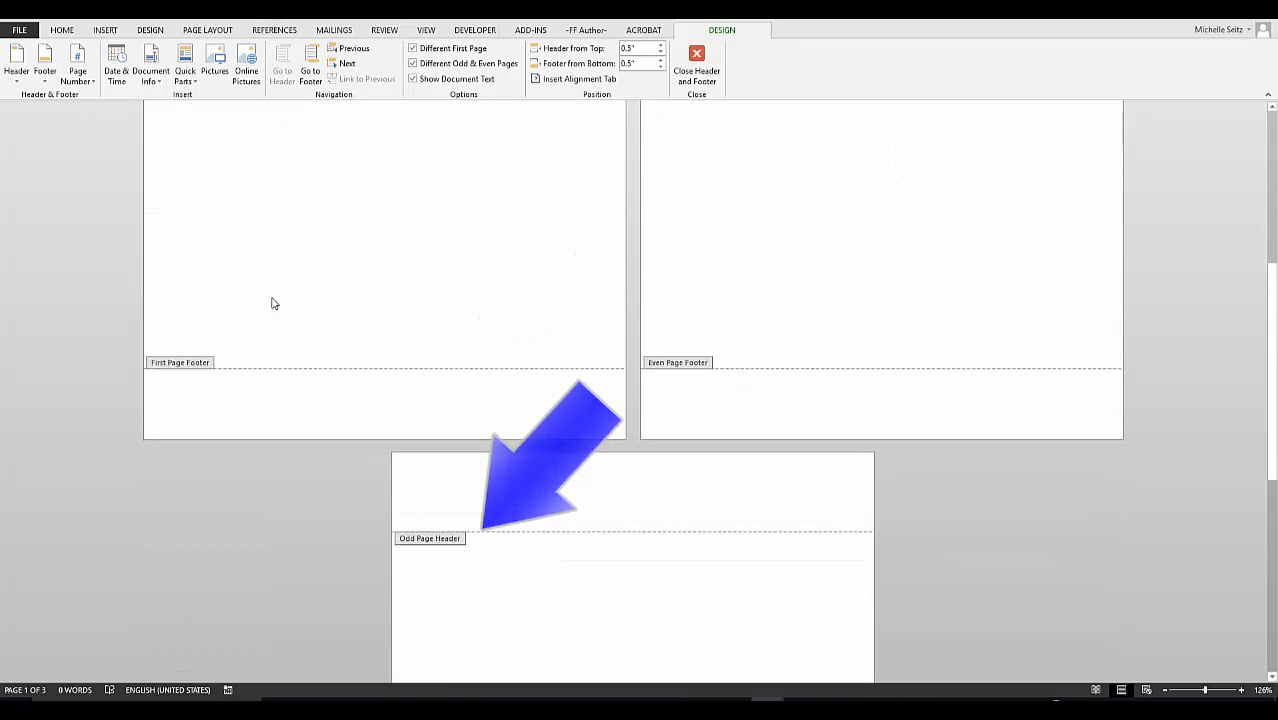
scroll(271, 303, "up", 6)
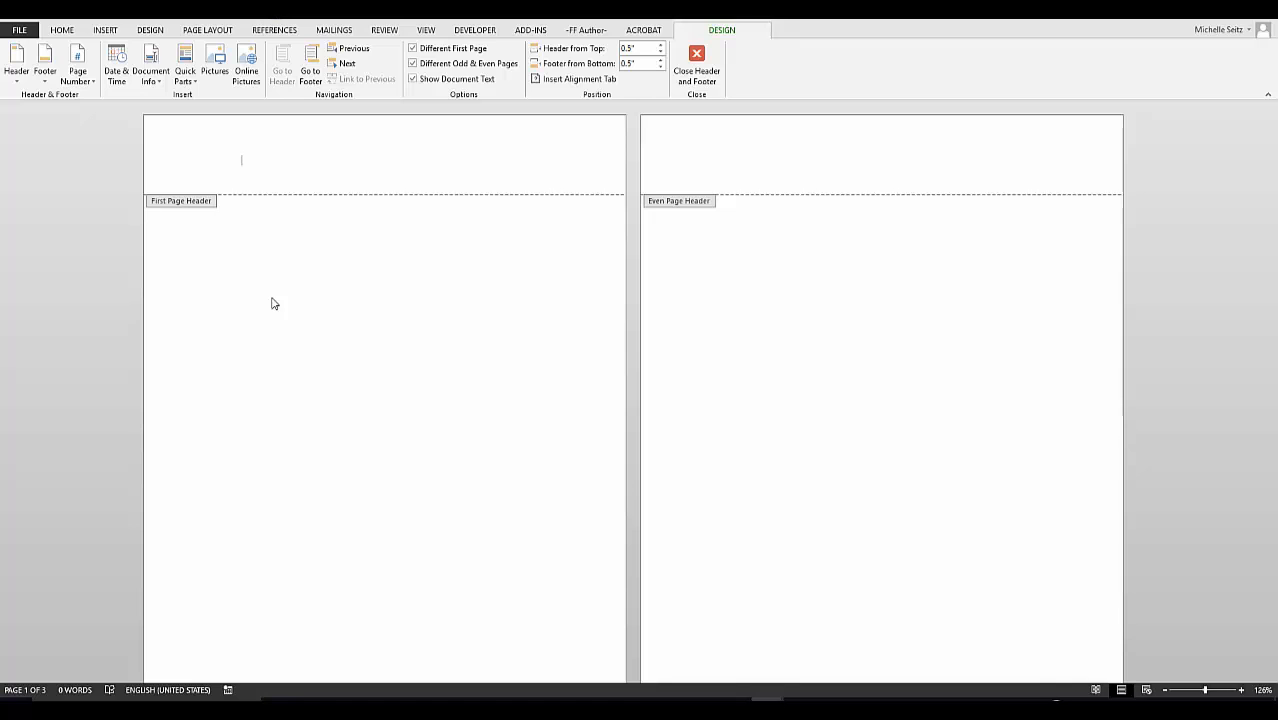
left_click(685, 158)
type("Water Signs")
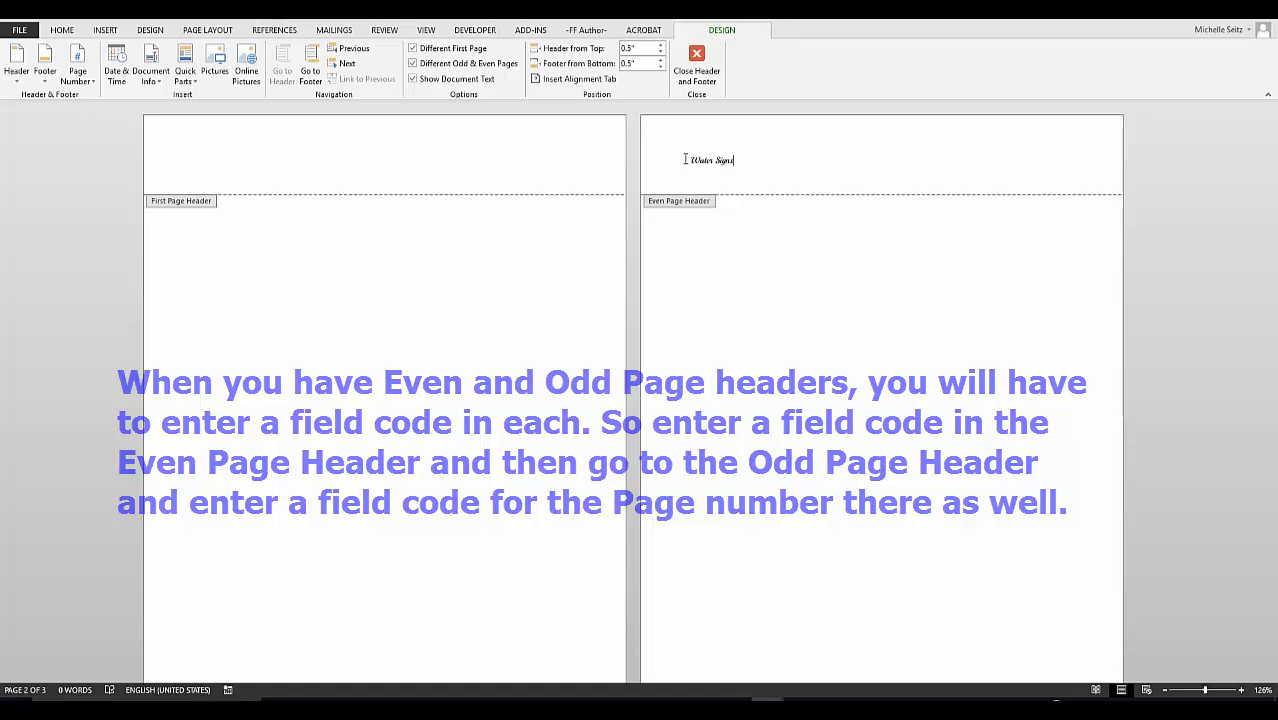
Show the ruler, clear all tab stops in the odd-page header, and slightly extend its right indent.
left_click(344, 64)
left_click(426, 30)
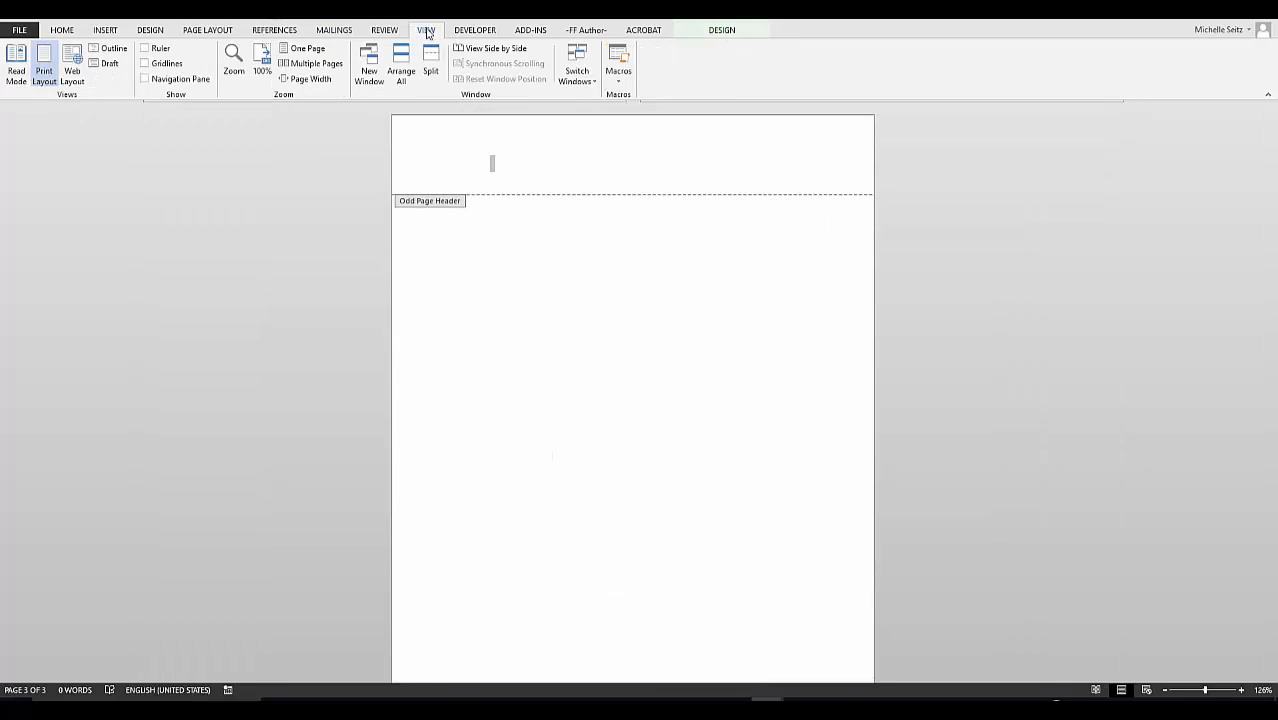
left_click(144, 48)
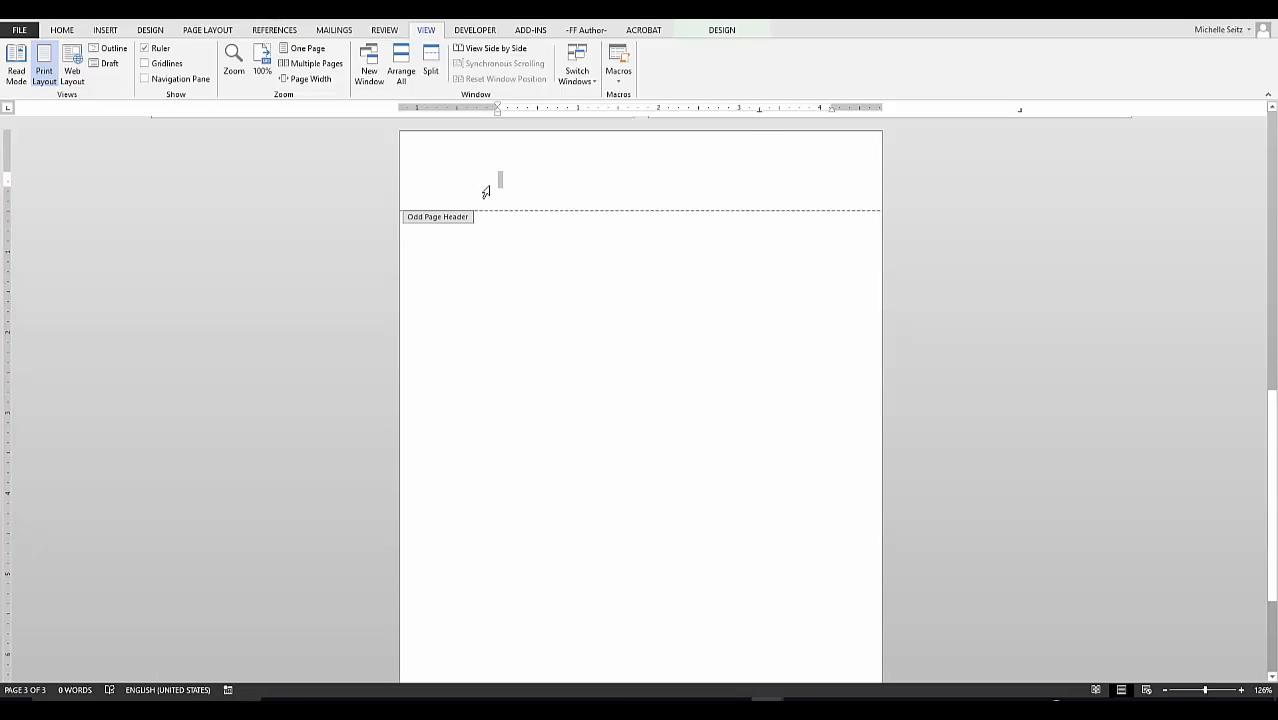
double_click(759, 108)
left_click(707, 421)
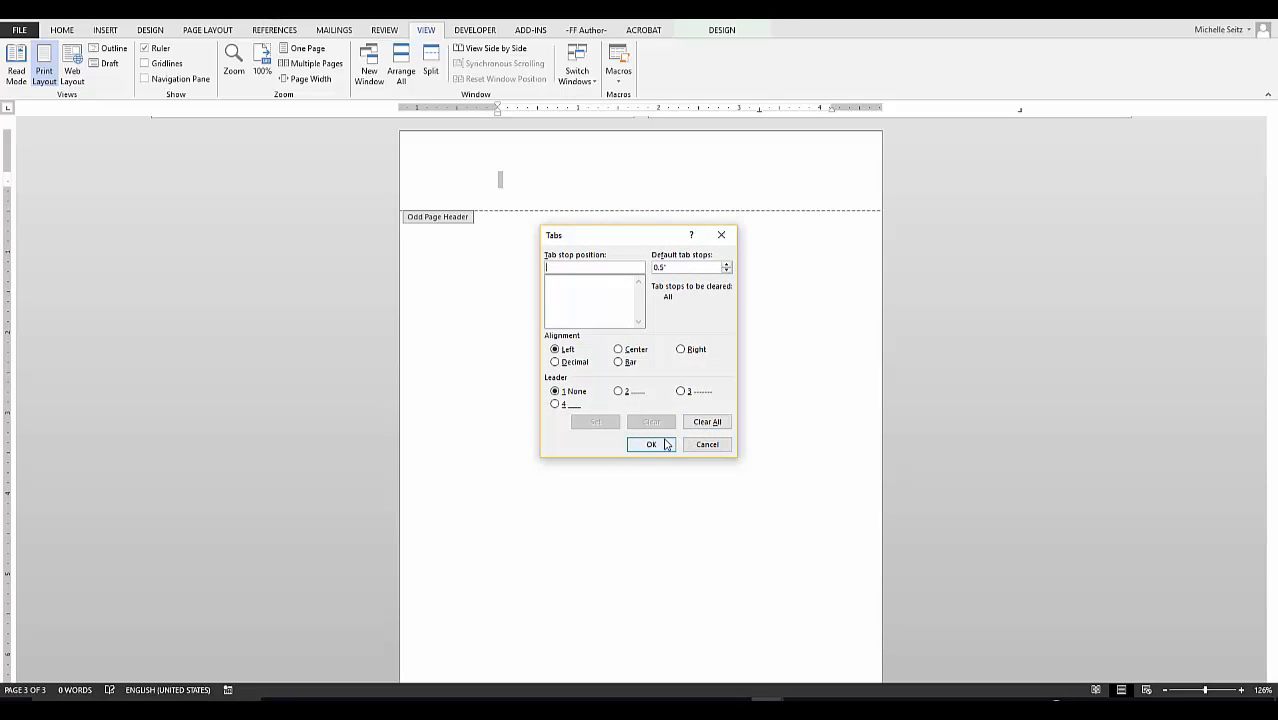
left_click(651, 444)
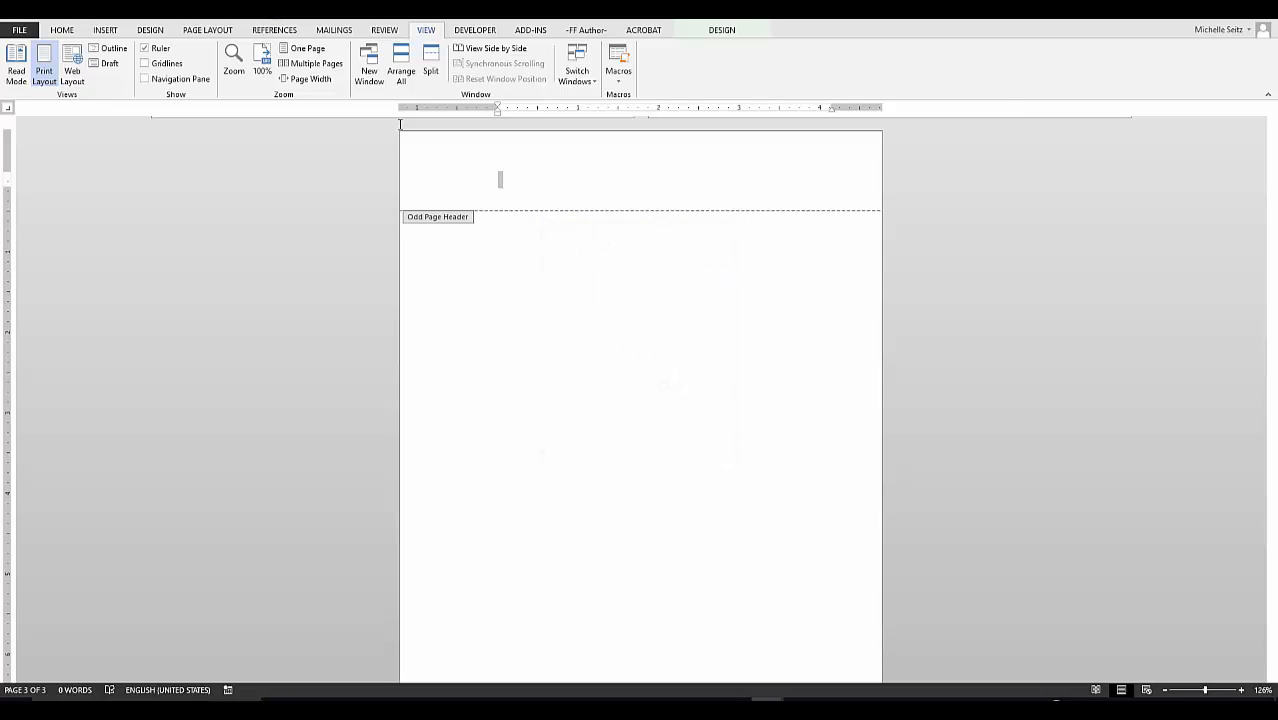
left_click_drag(811, 110, 830, 108)
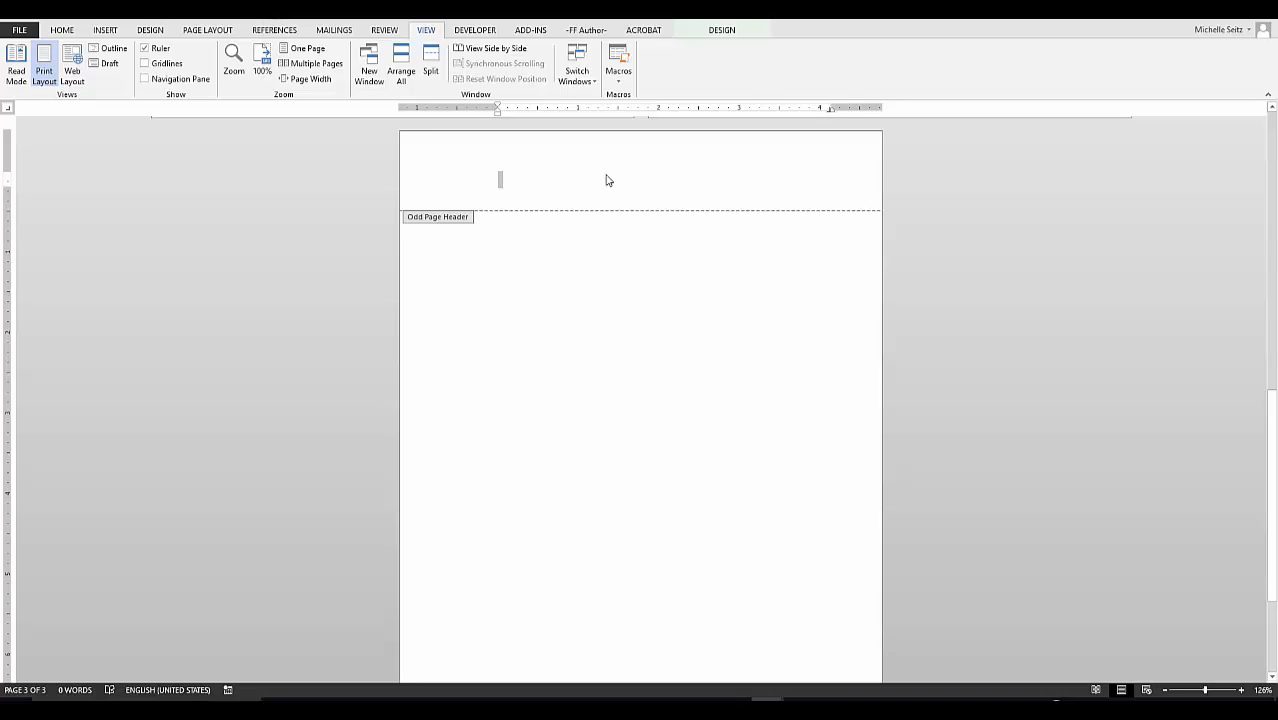
Right-align the author's name in the odd-page header and add a plain page number before 'Water Signs'.
key("ctrl+r")
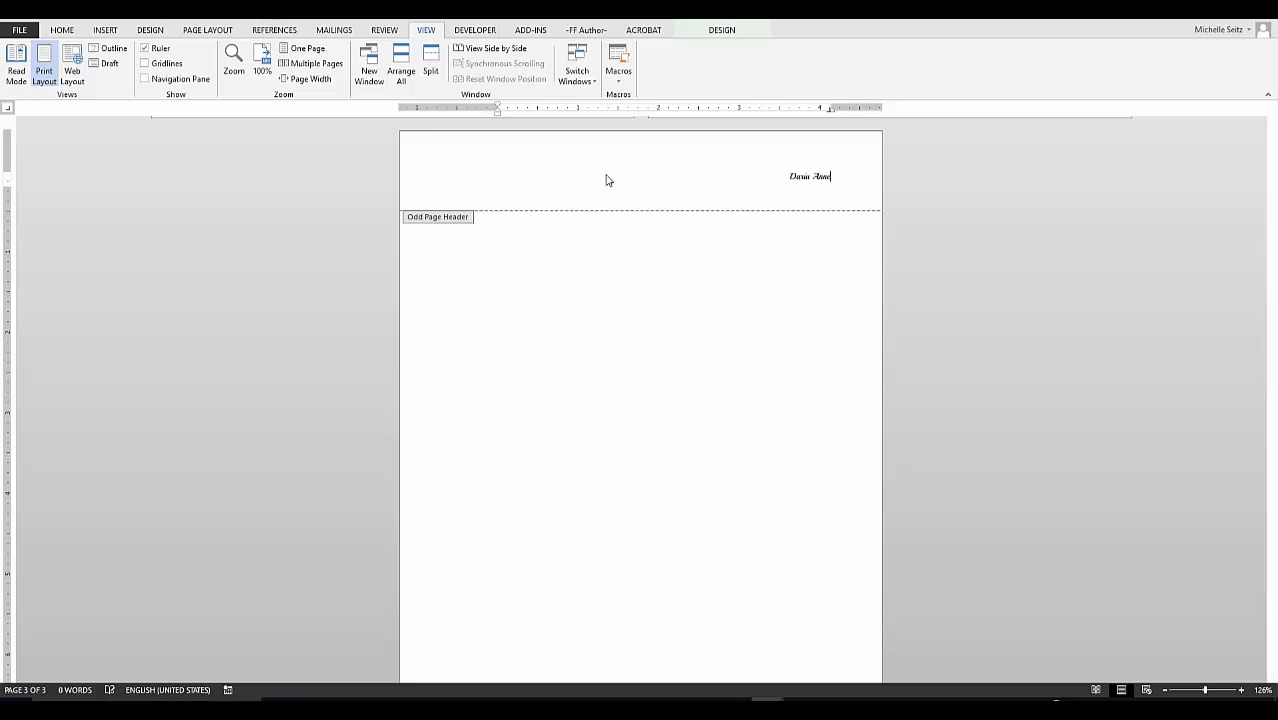
scroll(648, 190, "up", 10)
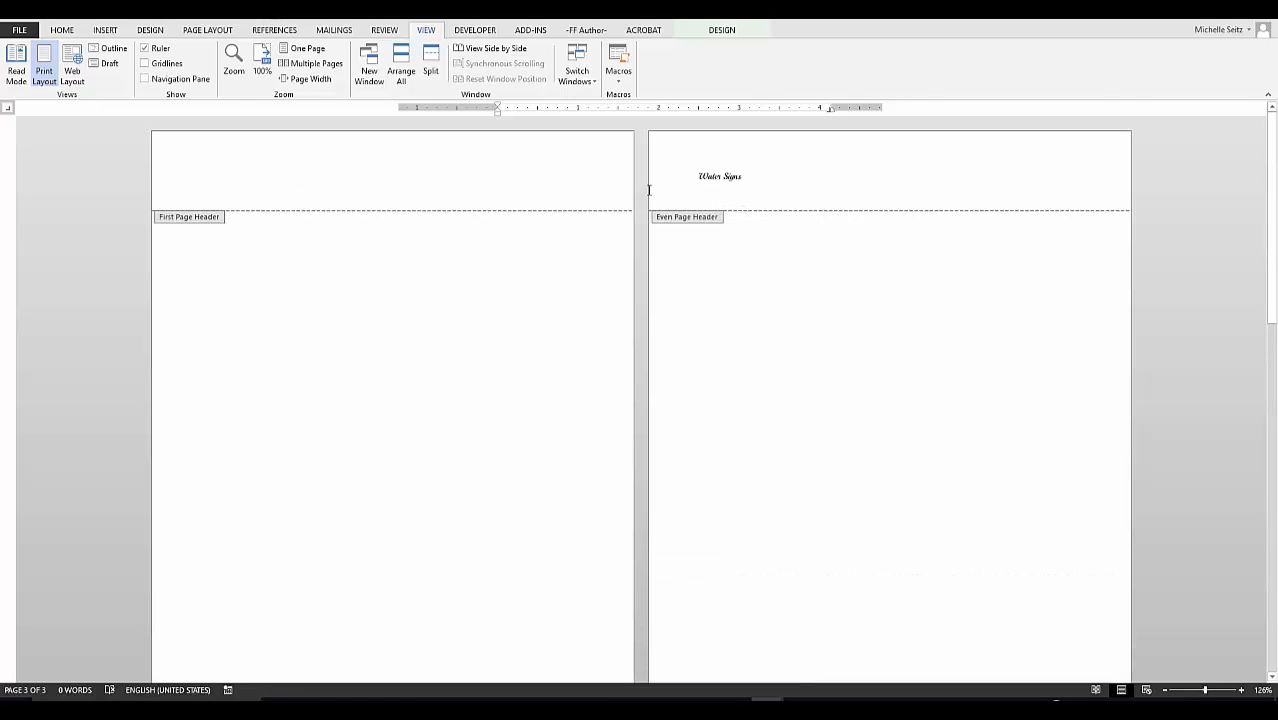
left_click(699, 177)
left_click(105, 30)
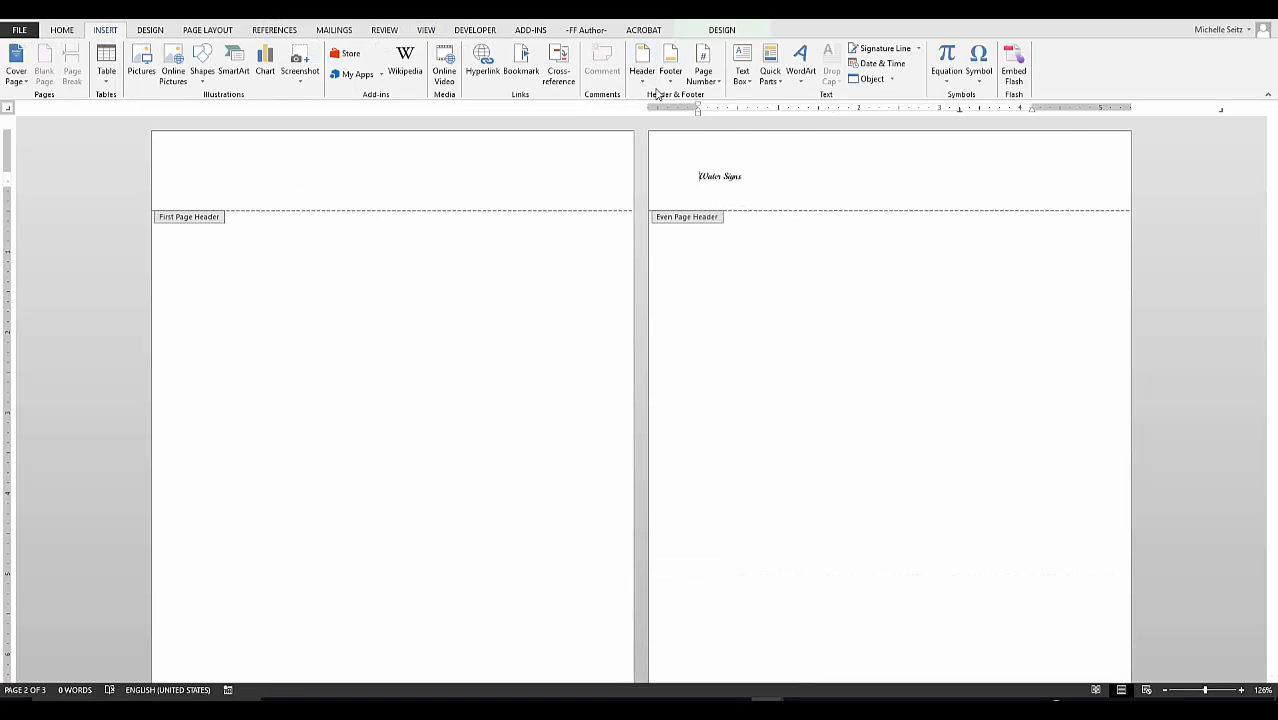
left_click(703, 70)
mouse_move(737, 140)
left_click(907, 194)
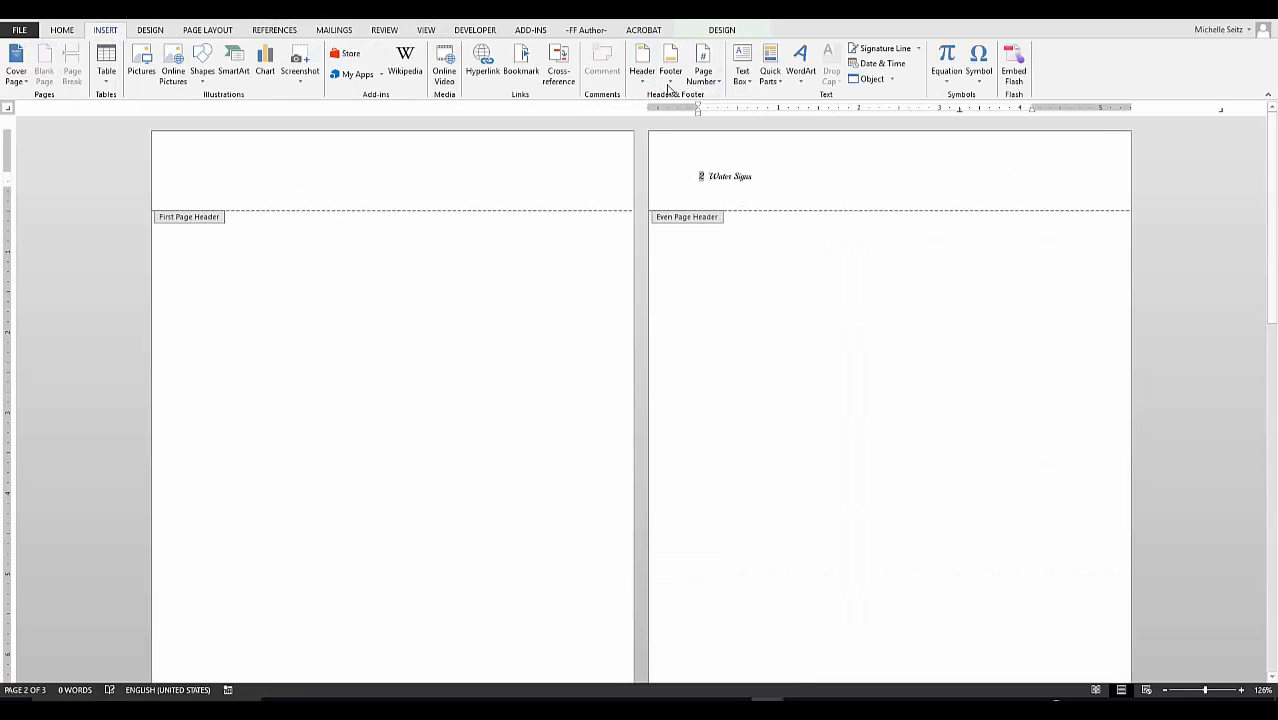
Add a plain page number after the author's name, with / separators in both headers.
scroll(964, 402, "down", 8)
left_click(964, 402)
left_click(703, 70)
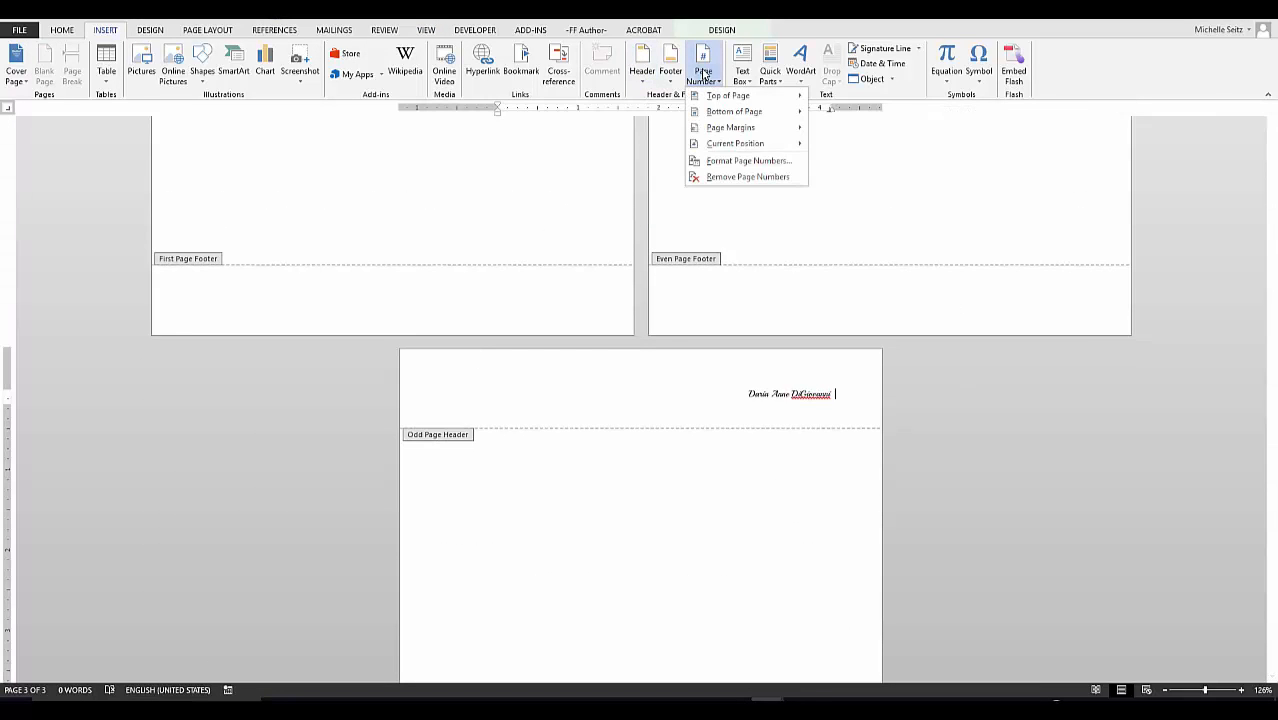
mouse_move(737, 143)
left_click(881, 211)
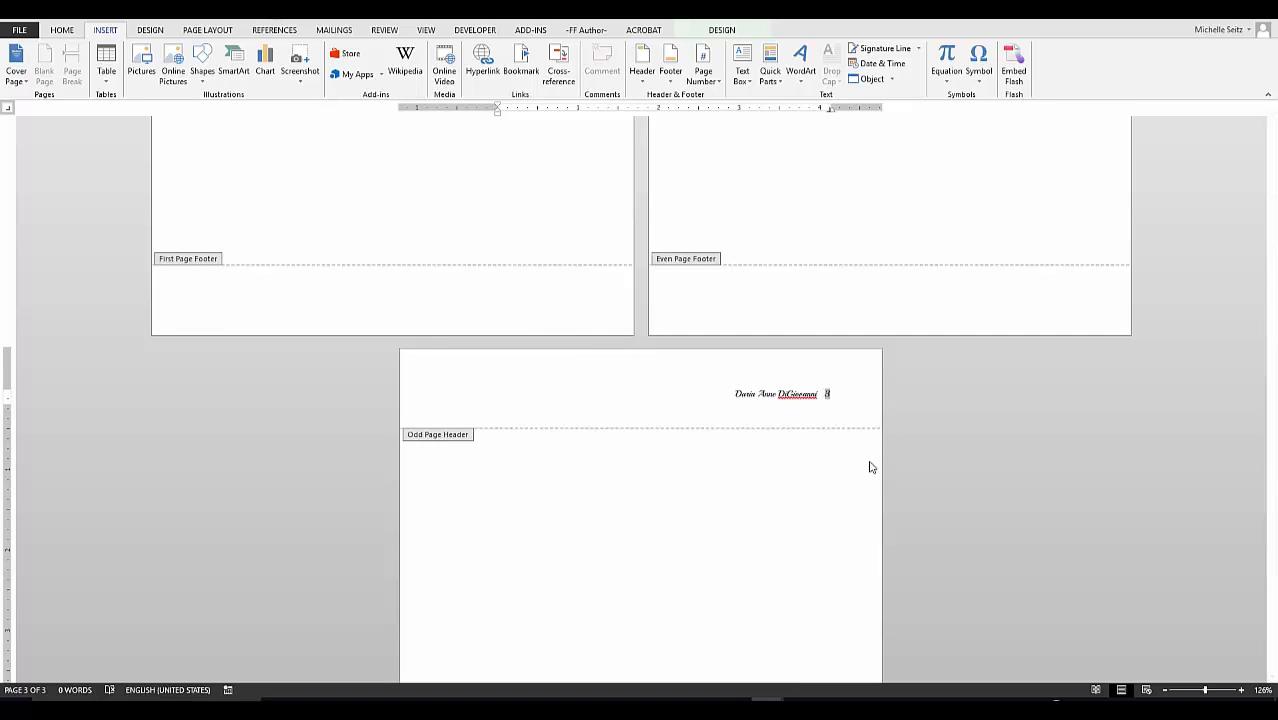
type("/")
scroll(846, 407, "up", 2)
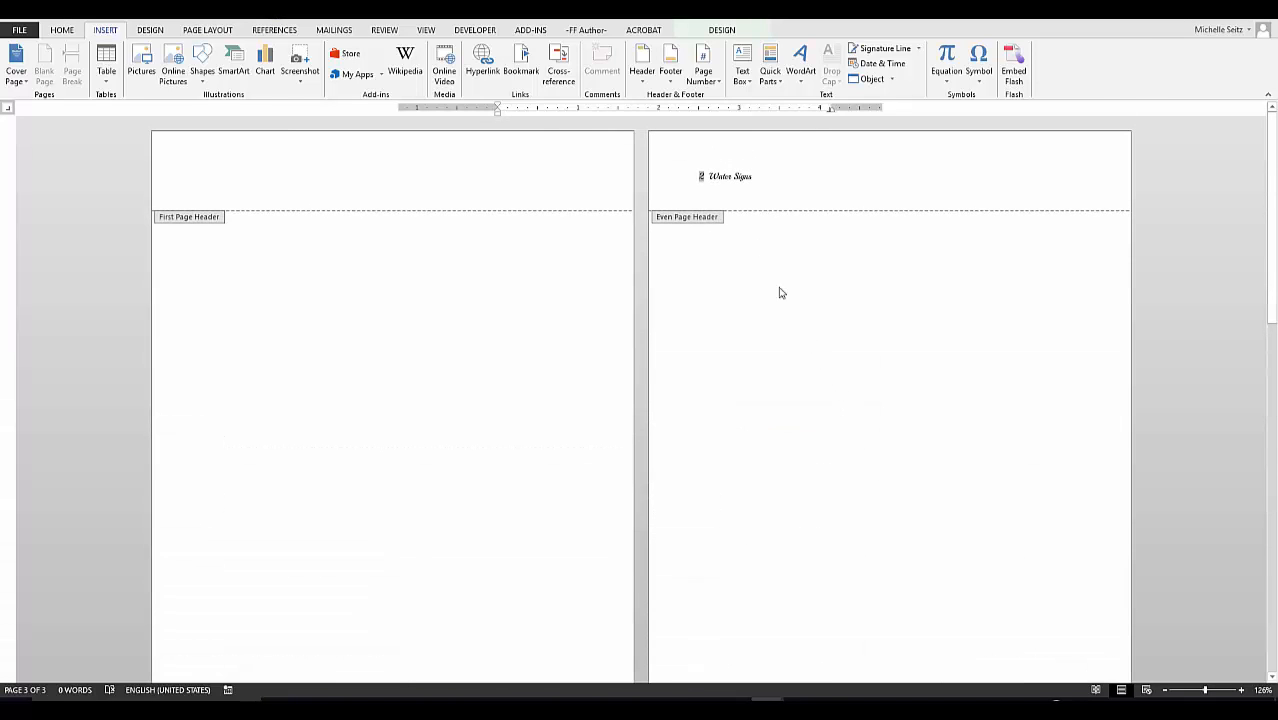
left_click(710, 175)
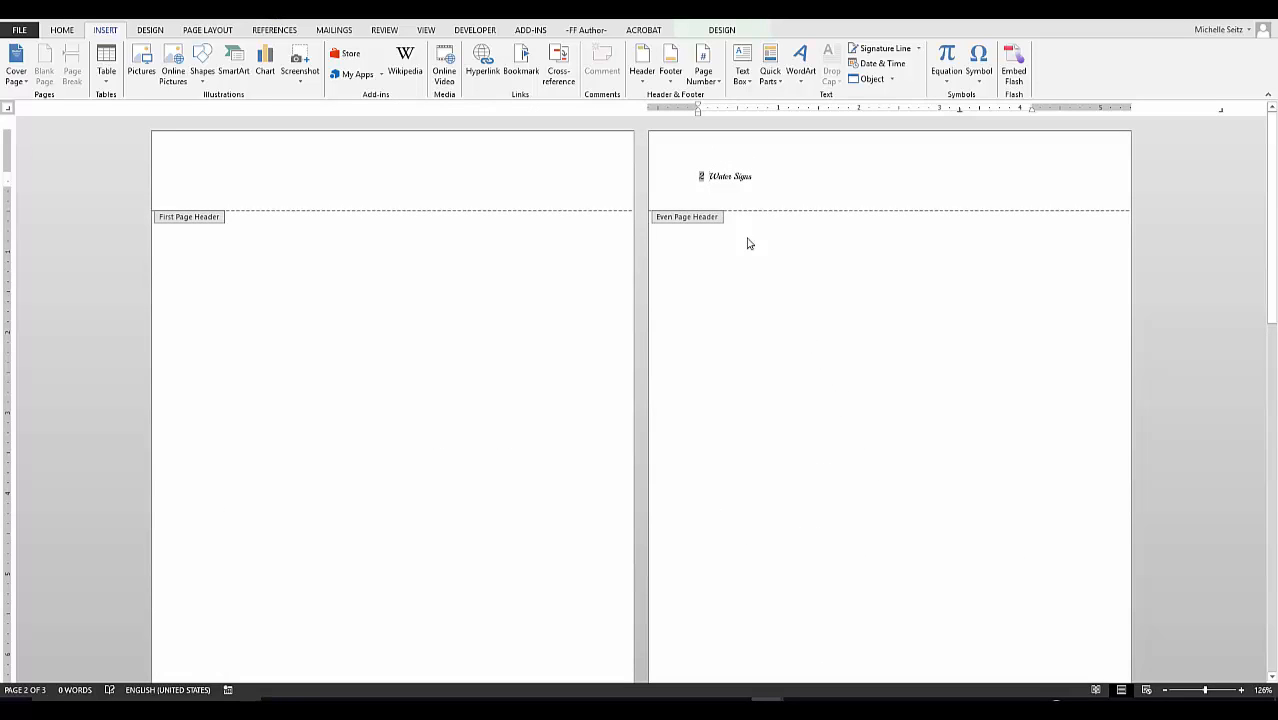
type("/")
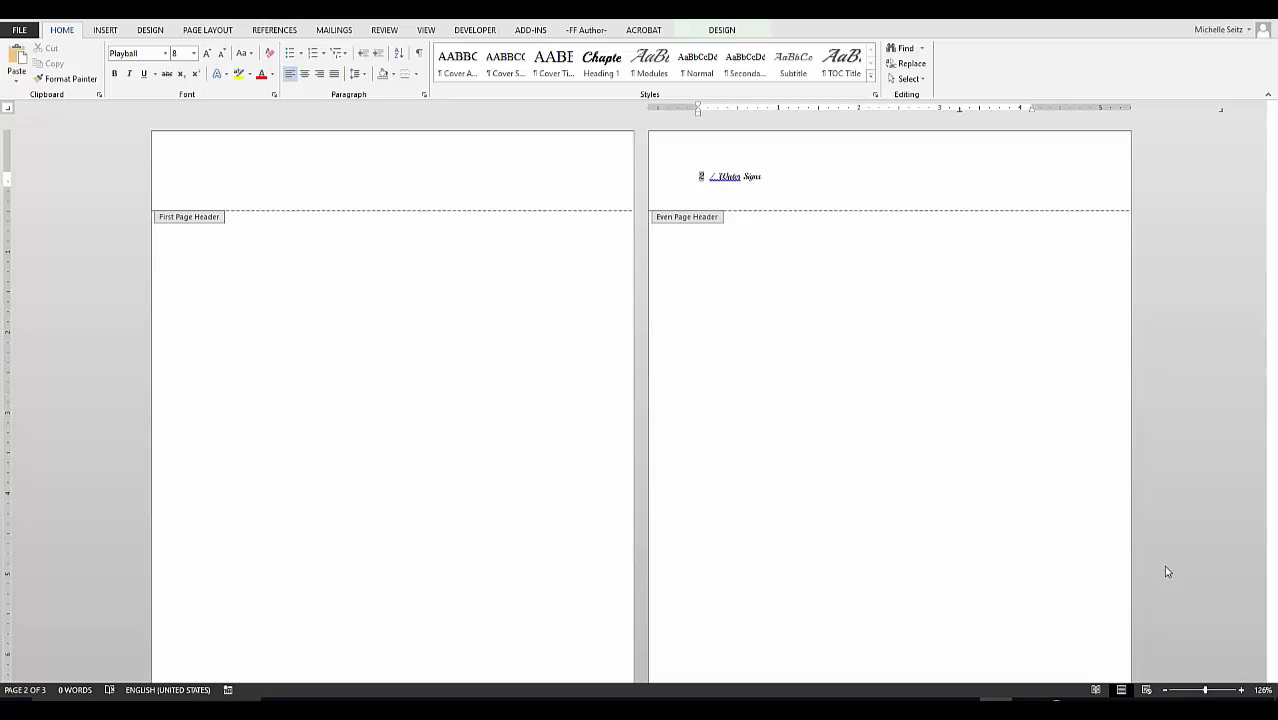
Leave the header and insert a Next Page section break.
double_click(717, 281)
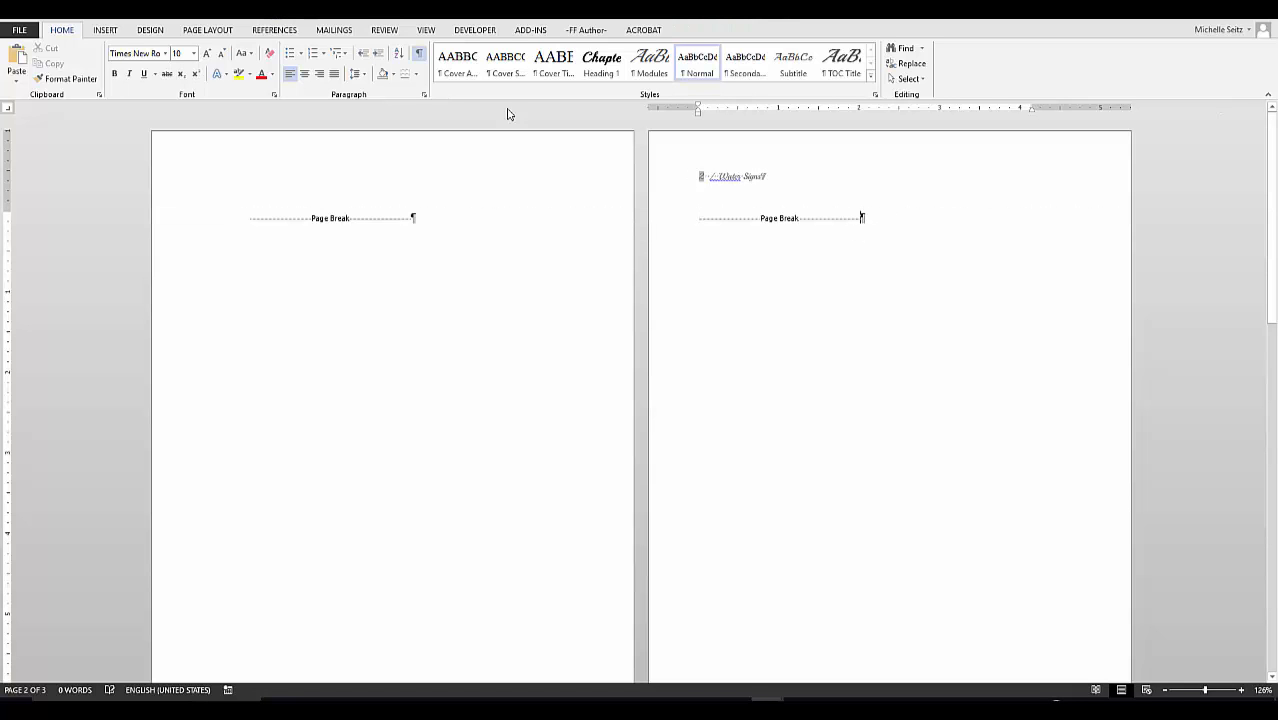
left_click(210, 31)
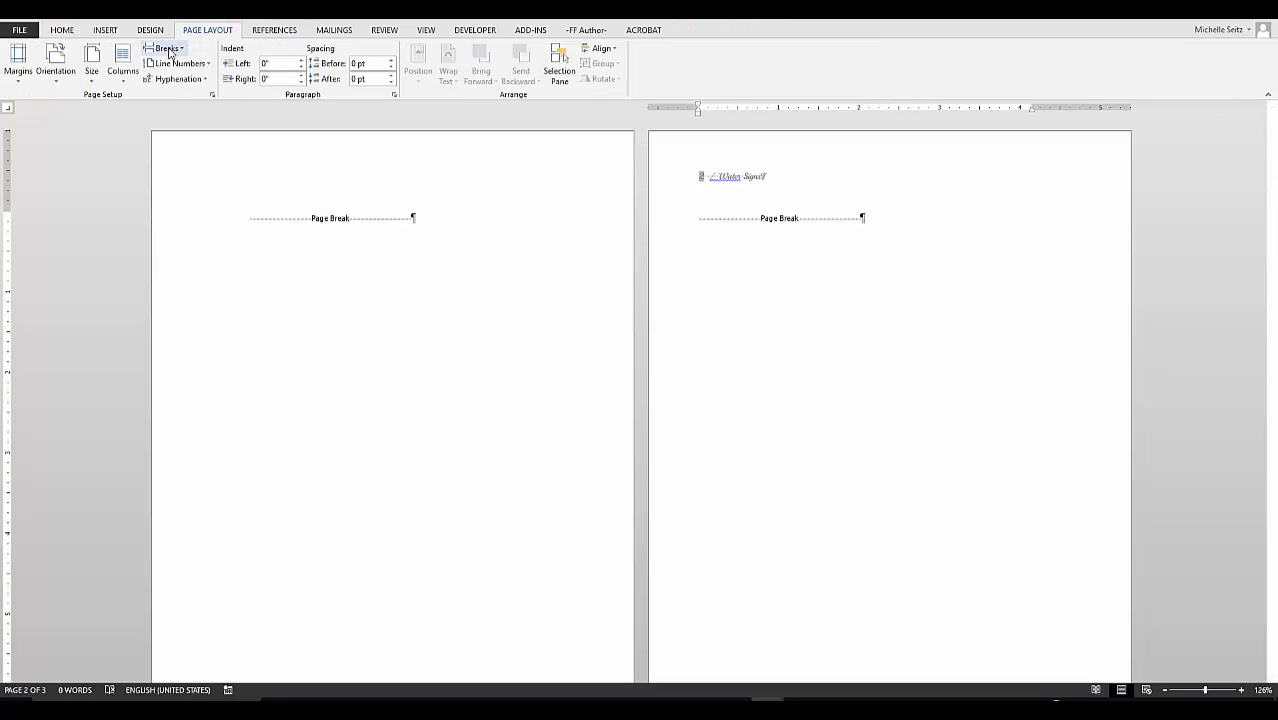
left_click(165, 48)
left_click(240, 238)
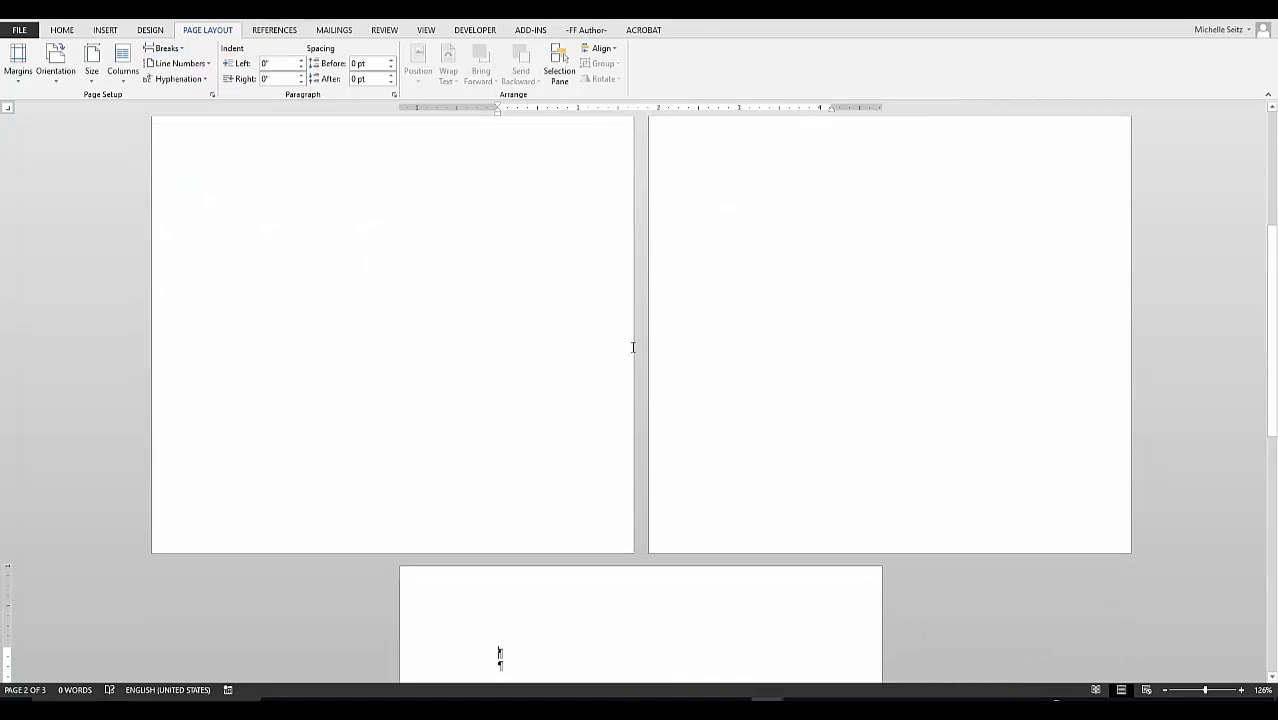
Delete the newly added next-page section break again.
key("ctrl+Home")
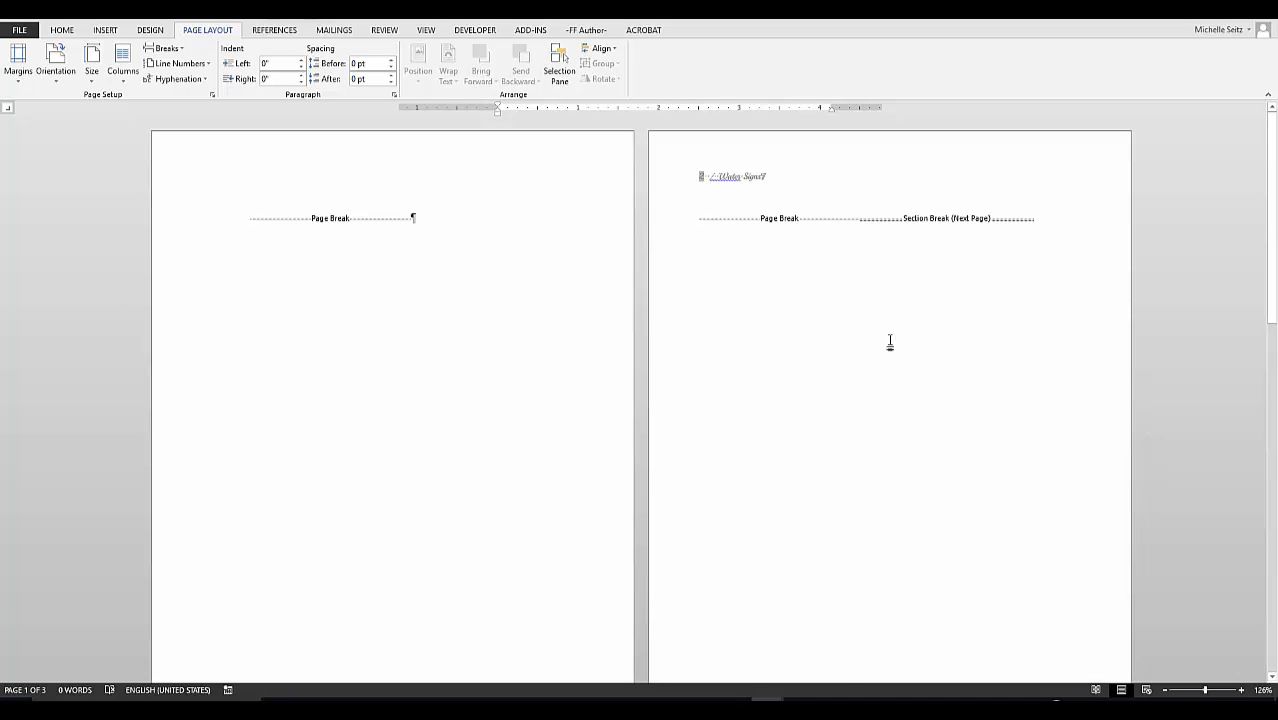
scroll(880, 347, "down", 3)
scroll(880, 347, "down", 5)
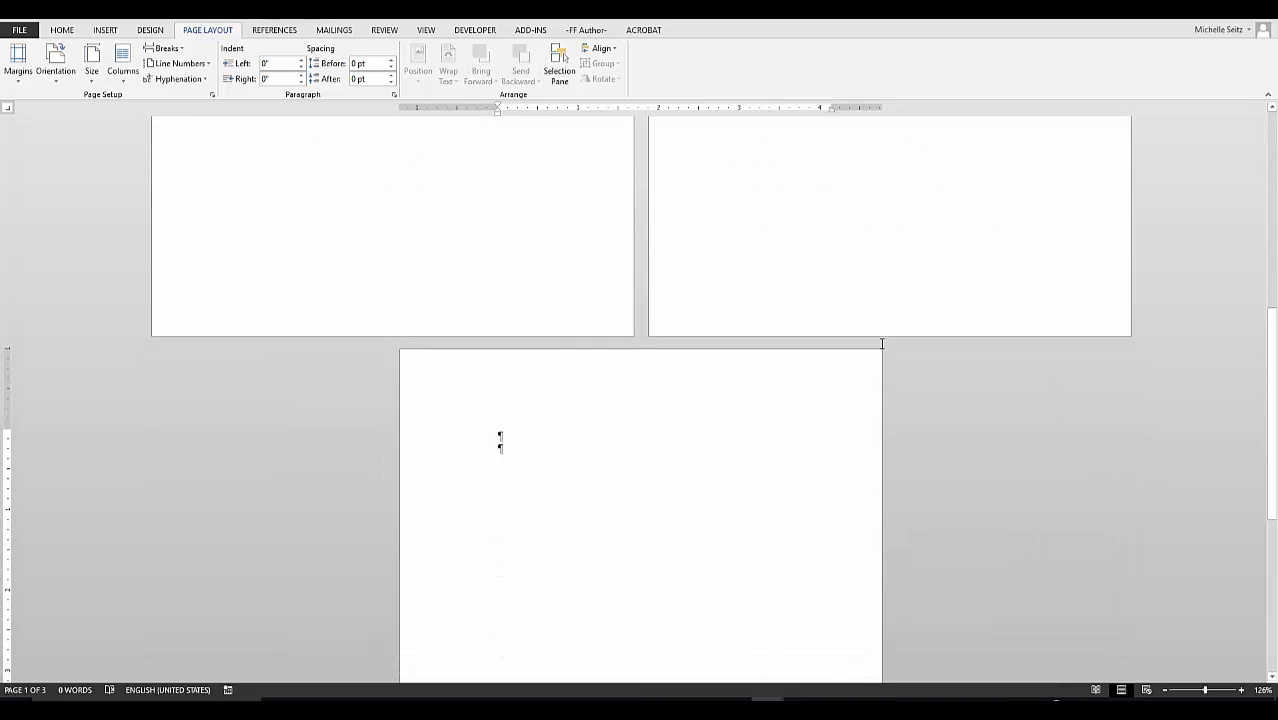
scroll(881, 343, "up", 7)
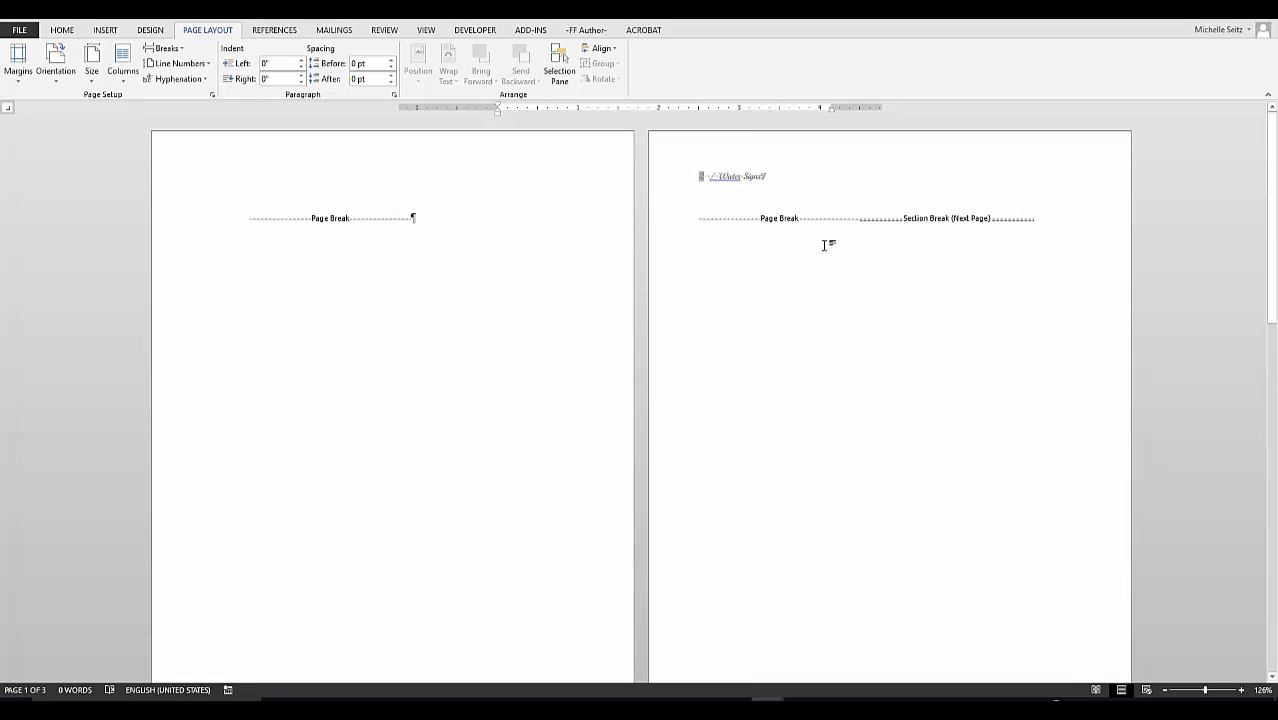
left_click(824, 245)
key("Delete")
scroll(887, 291, "down", 6)
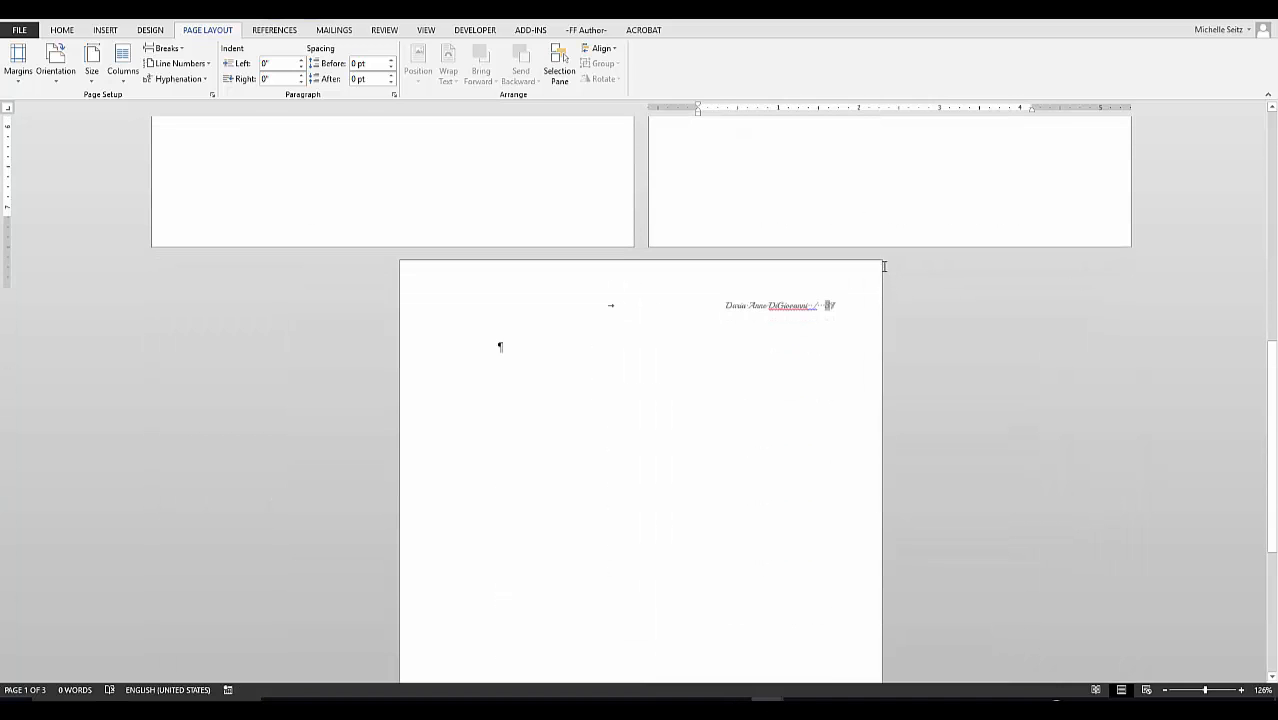
scroll(884, 275, "up", 5)
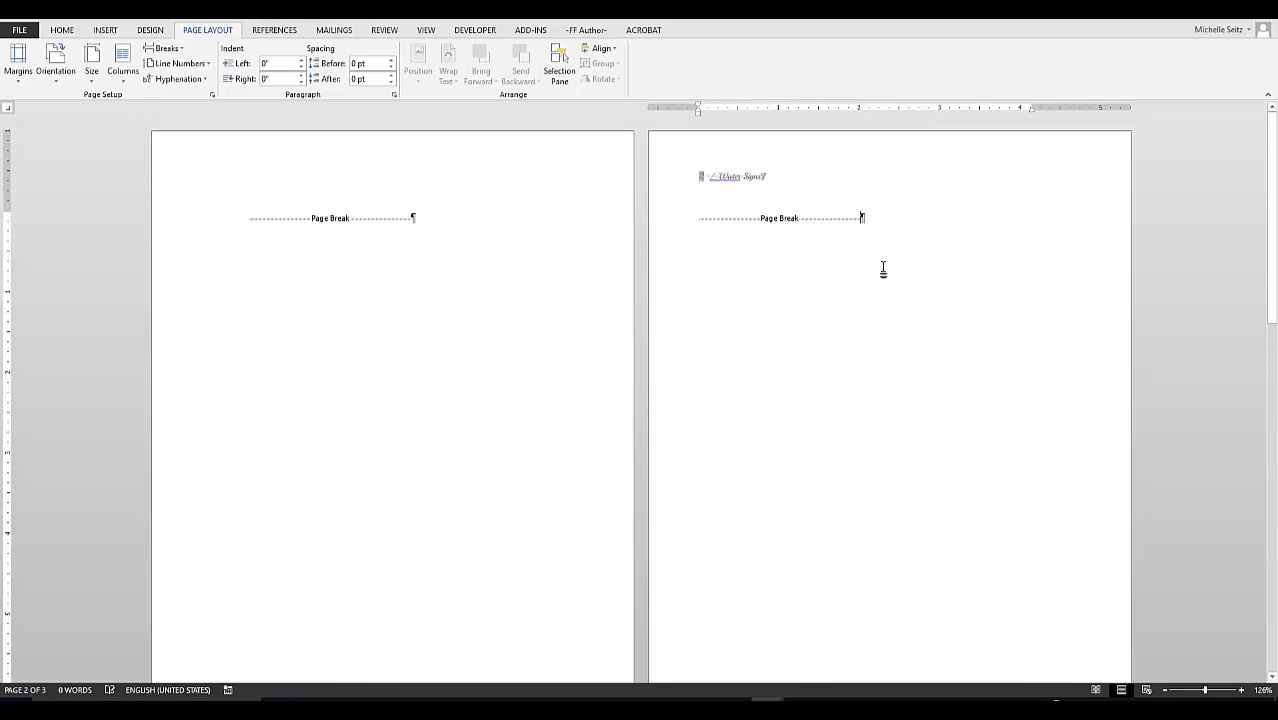